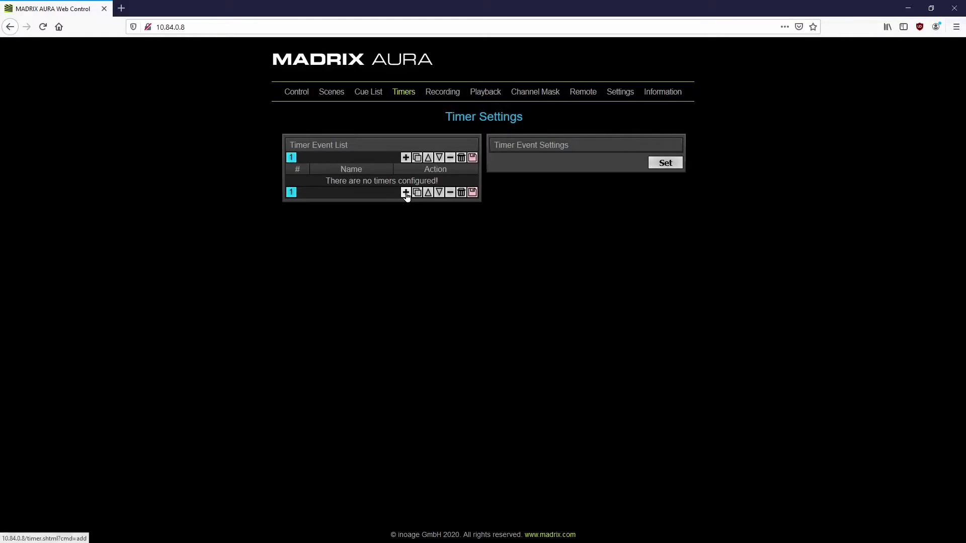
Step: Add a new active timer named 'Intensity 100' starting at 08:00:00
left_click(405, 192)
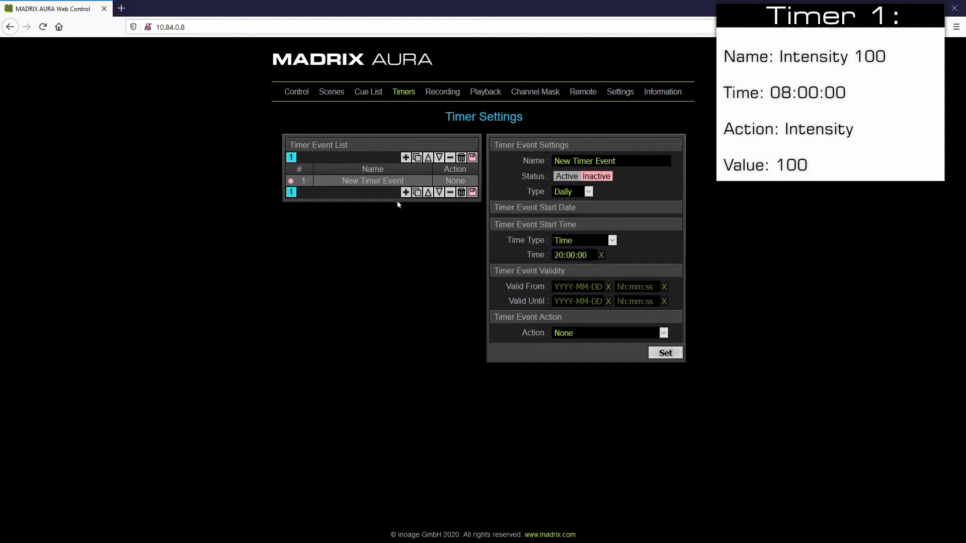
triple_click(625, 161)
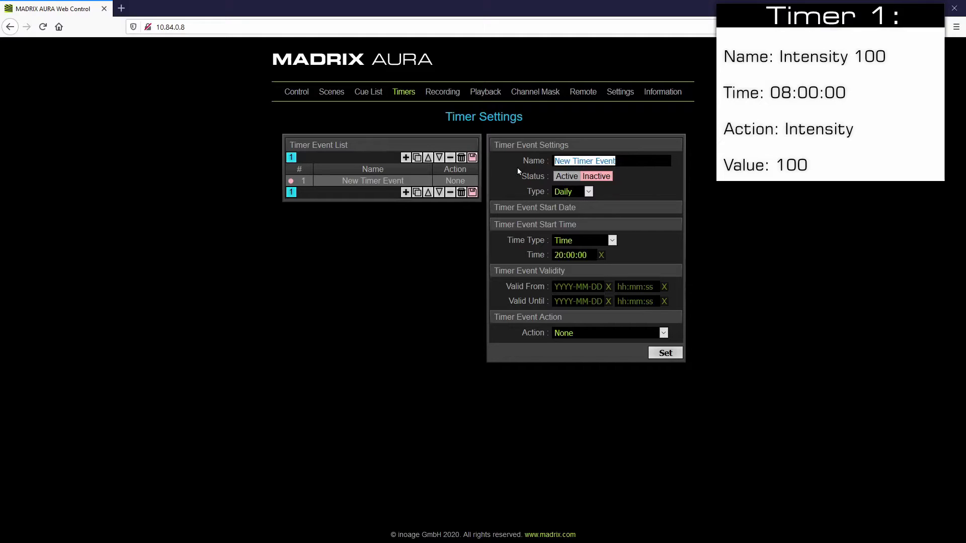
type("Intens")
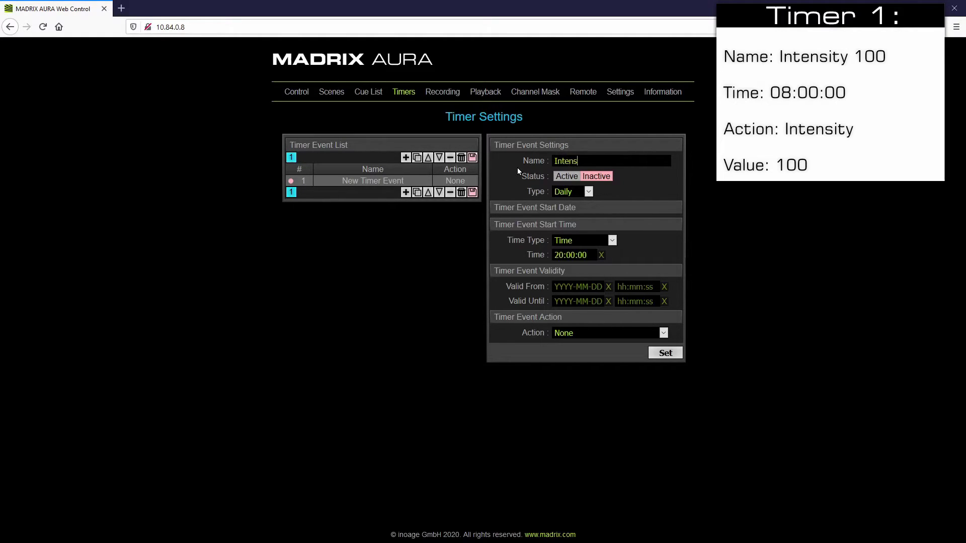
type("ity 100")
left_click(568, 176)
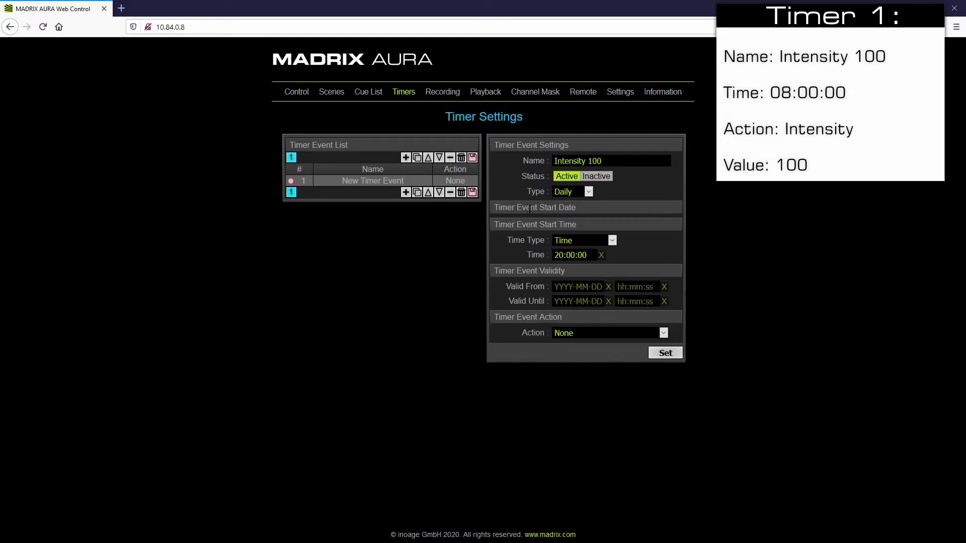
left_click(552, 255)
type("08")
Step: Give the timer the Intensity action with value 100 and apply it
left_click(561, 337)
left_click(586, 155)
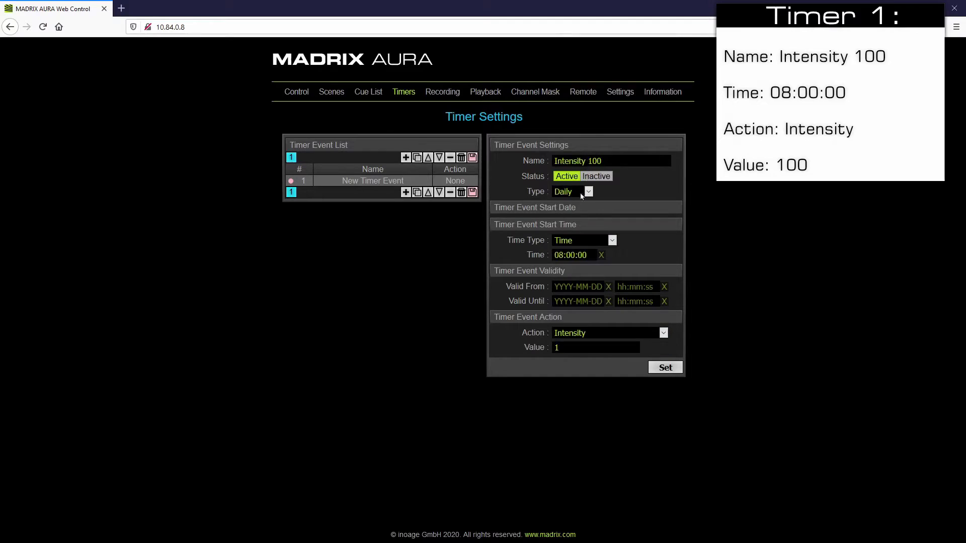
type("00")
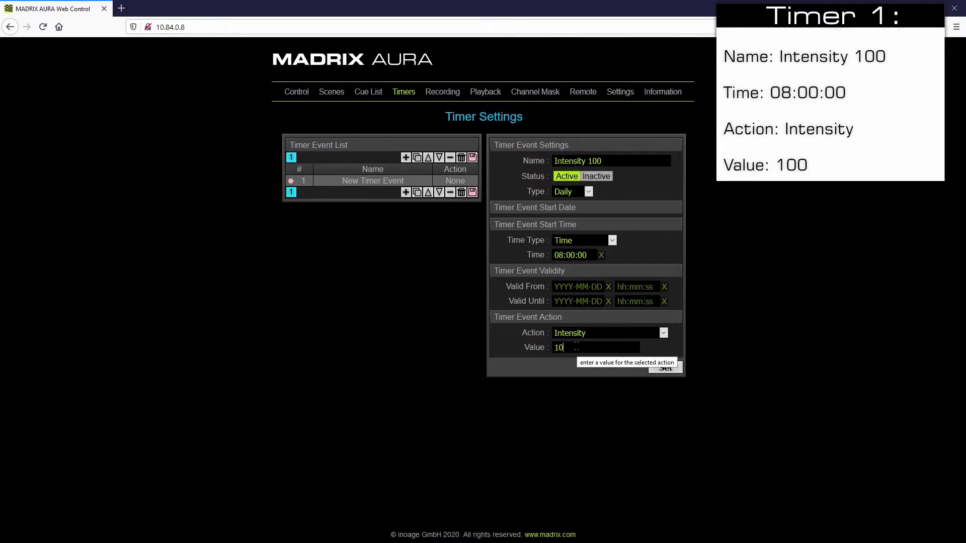
left_click(657, 371)
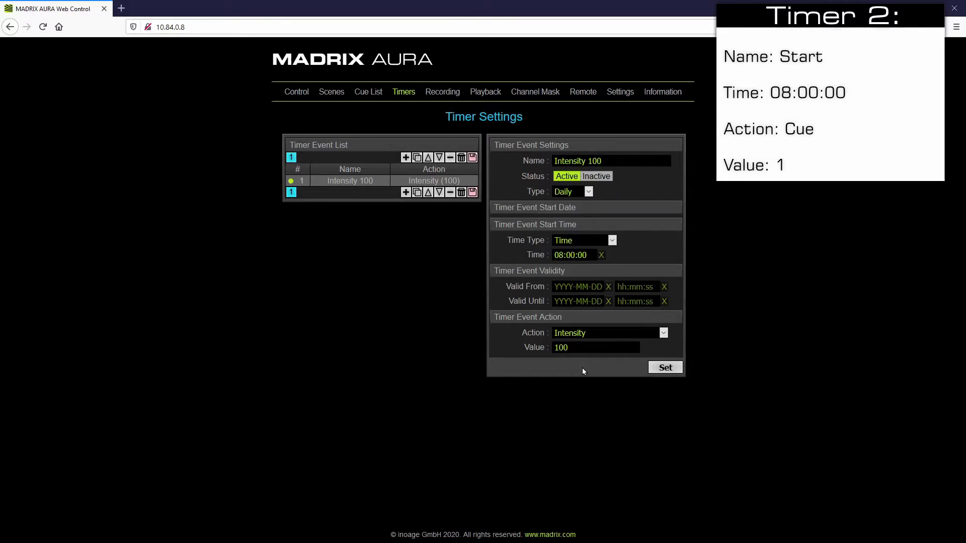
Step: Duplicate the Intensity 100 timer and rename the copy 'Start'
left_click(417, 192)
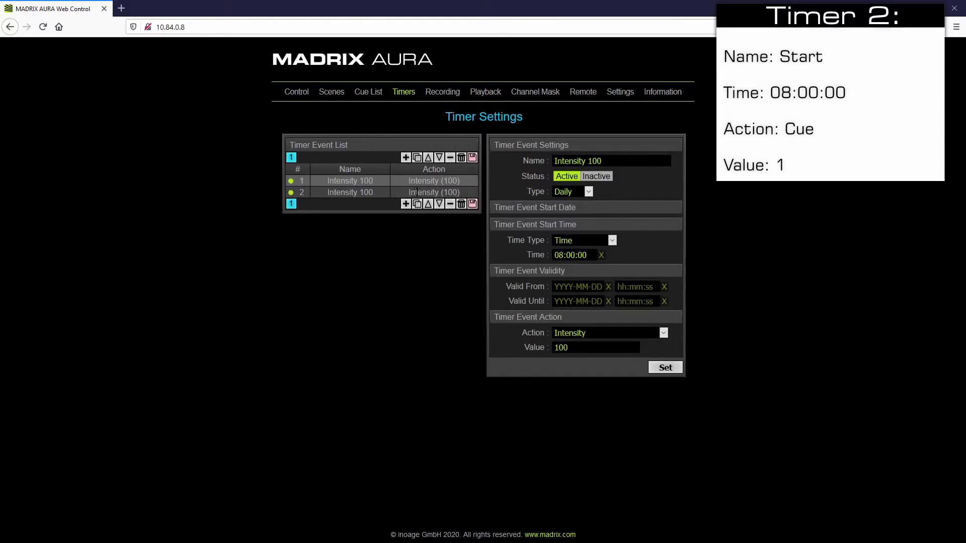
triple_click(570, 159)
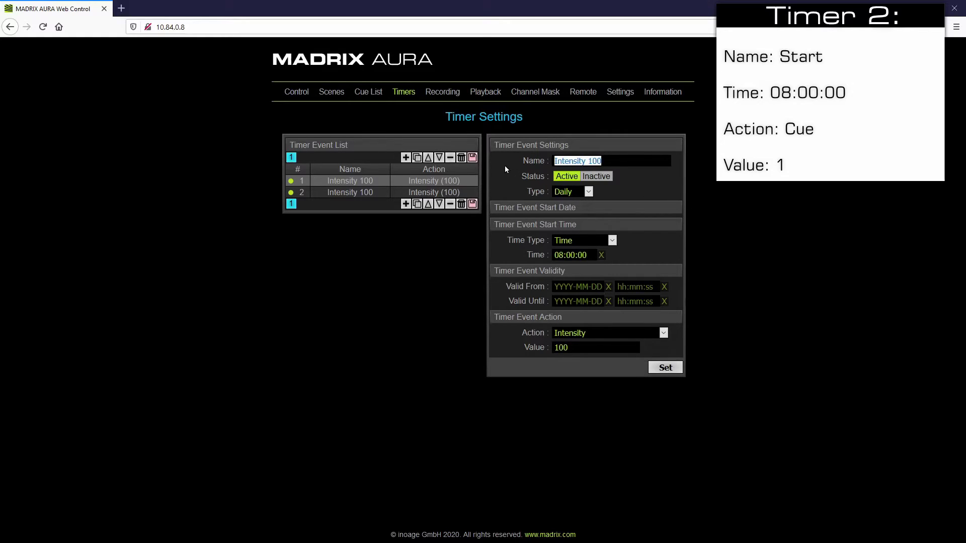
type("Start")
Step: Set the Start timer's action to Cue with value 1 and apply it
left_click(571, 333)
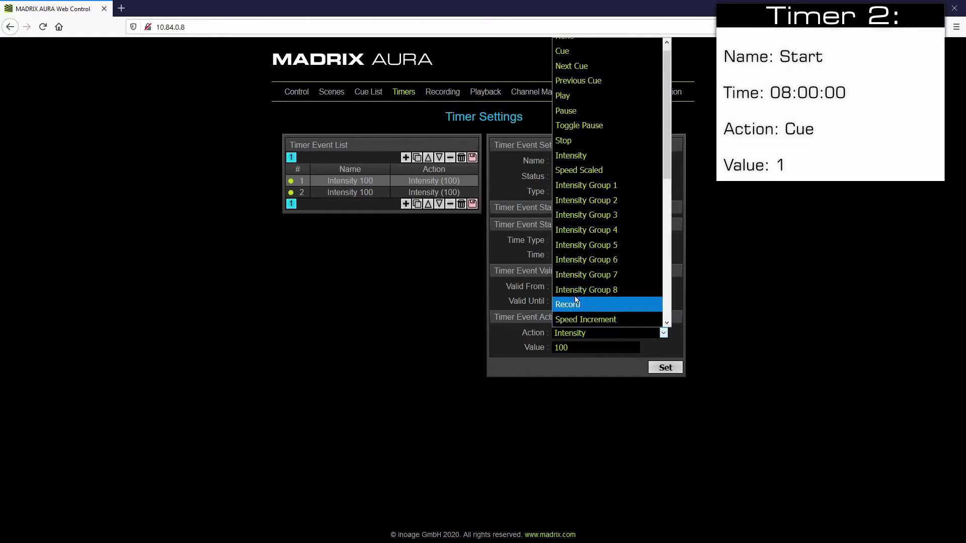
left_click(565, 54)
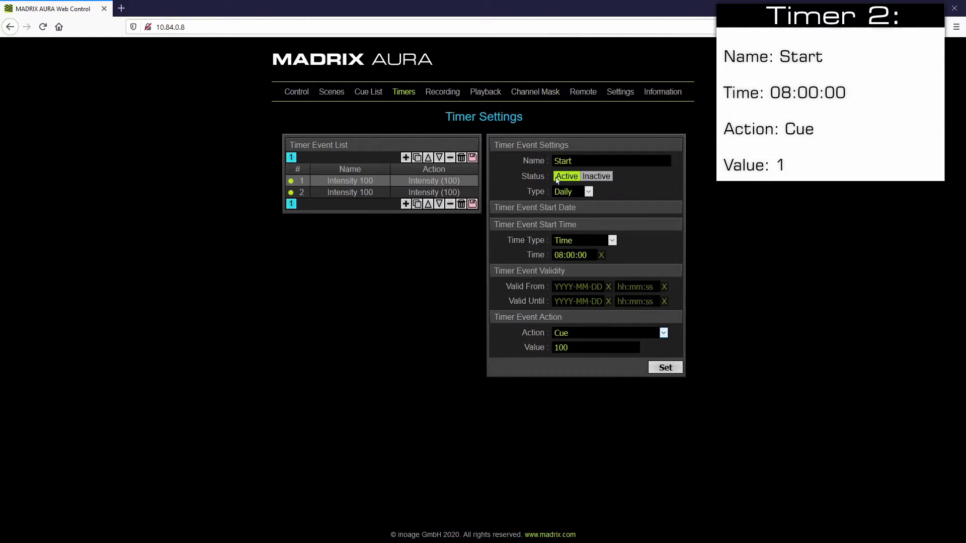
double_click(587, 350)
type("1")
left_click(652, 371)
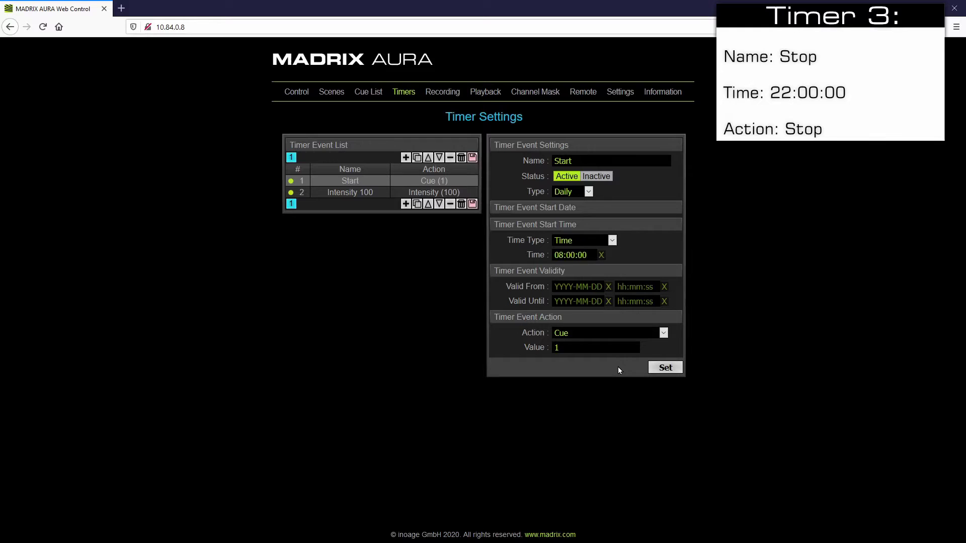
Step: Add a third active timer named 'Stop' starting at 22:00:00
left_click(405, 204)
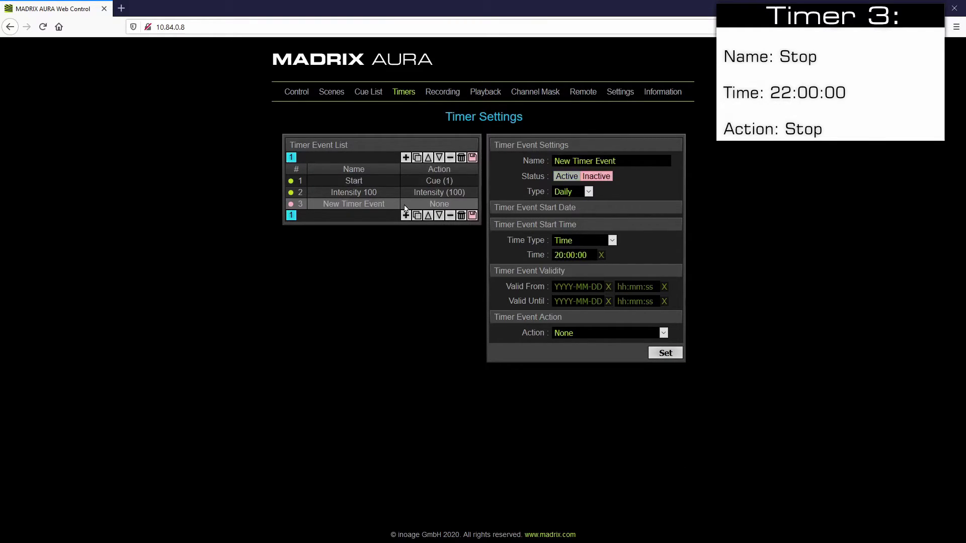
left_click_drag(626, 160, 524, 160)
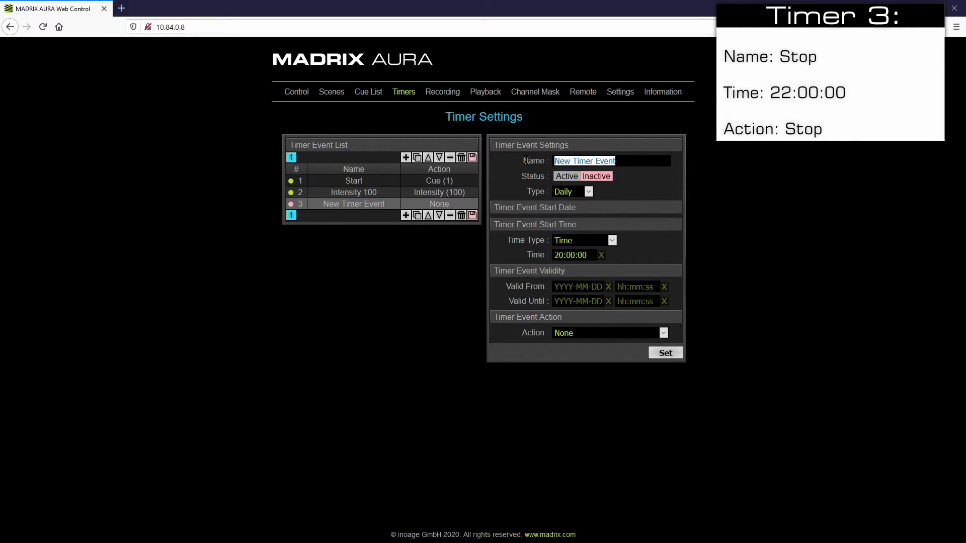
type("Stop")
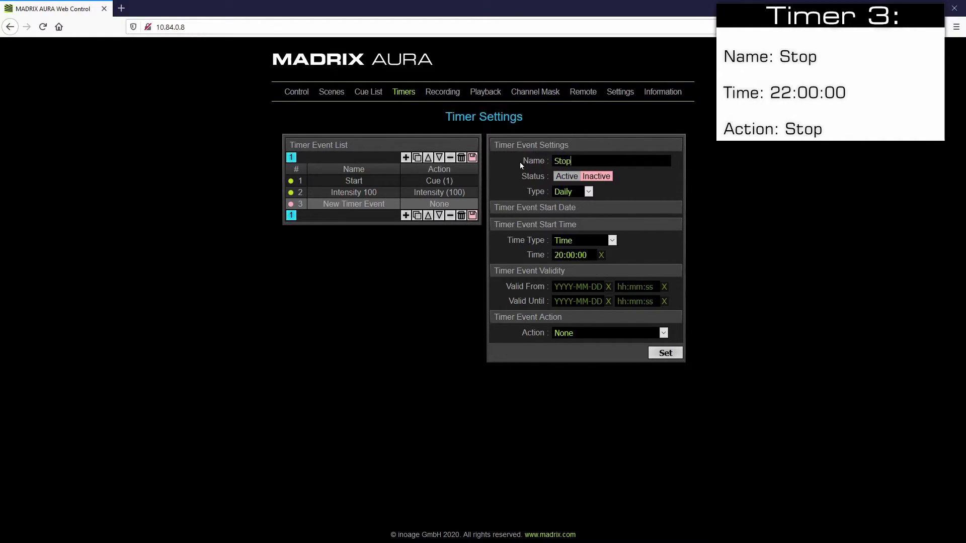
left_click(564, 177)
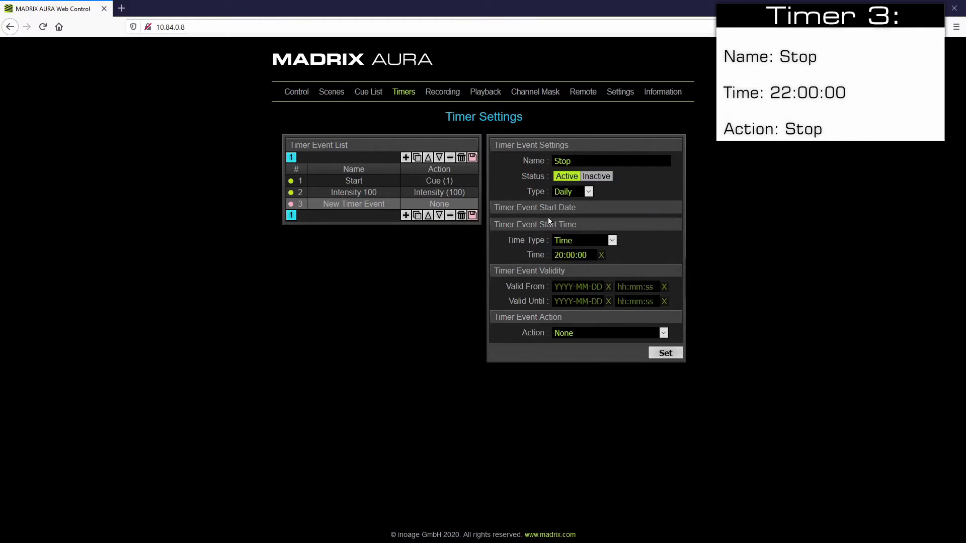
left_click_drag(563, 254, 550, 256)
type("22")
Step: Give timer 3 the Stop action and apply it
left_click(569, 335)
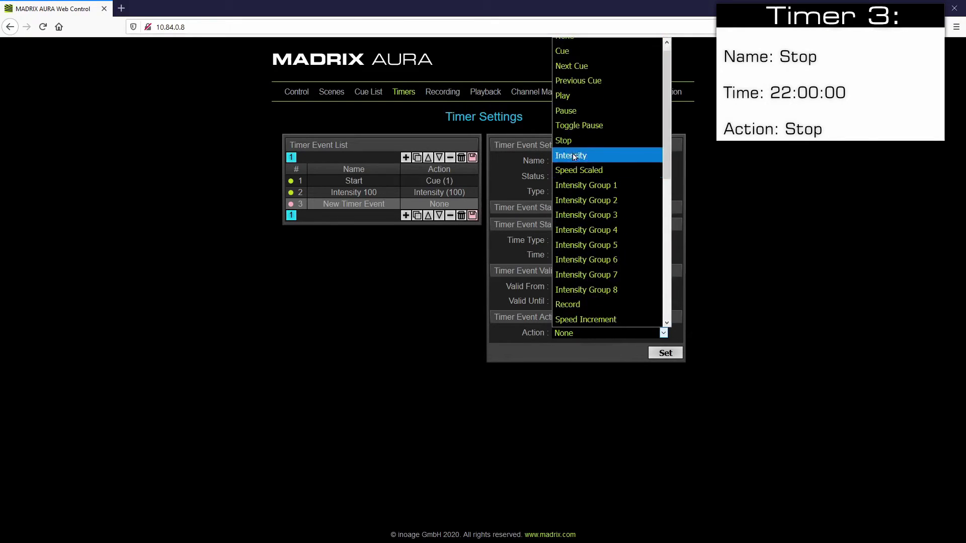
left_click(572, 143)
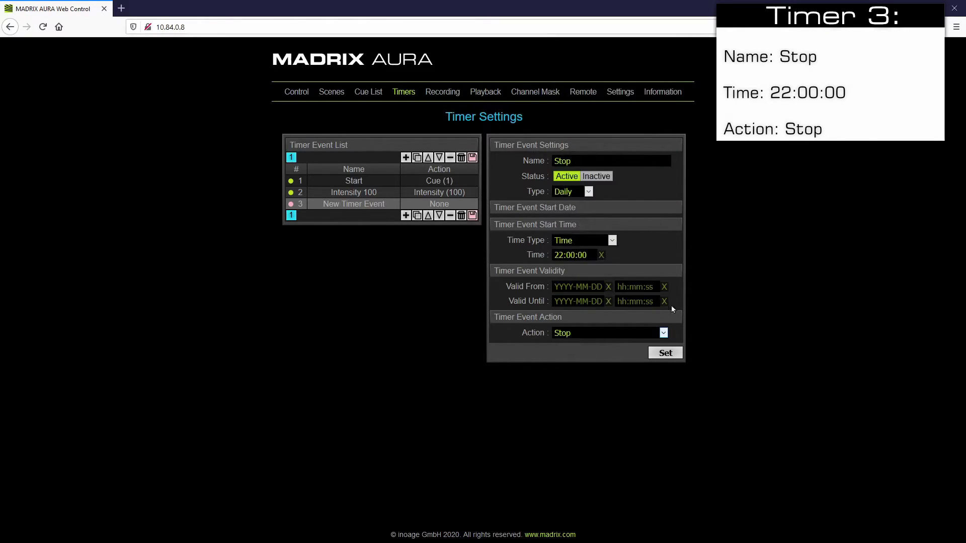
left_click(677, 352)
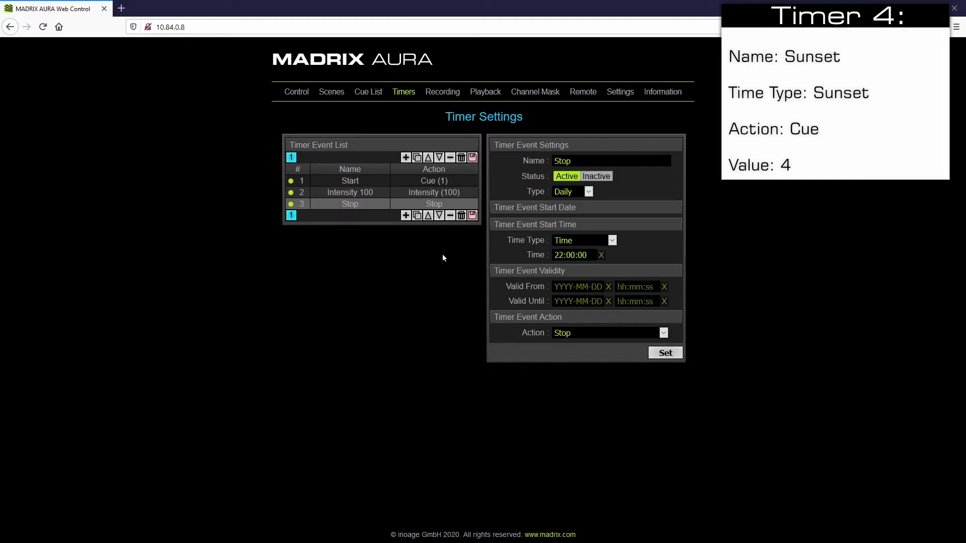
Step: Add an active timer named 'Sunset' with its time type set to Sunset
left_click(405, 215)
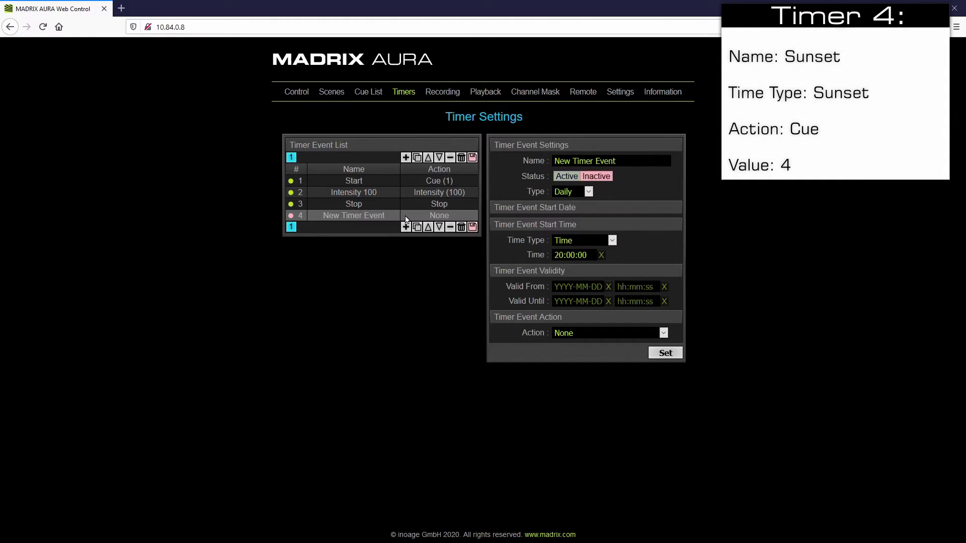
key("ctrl+a")
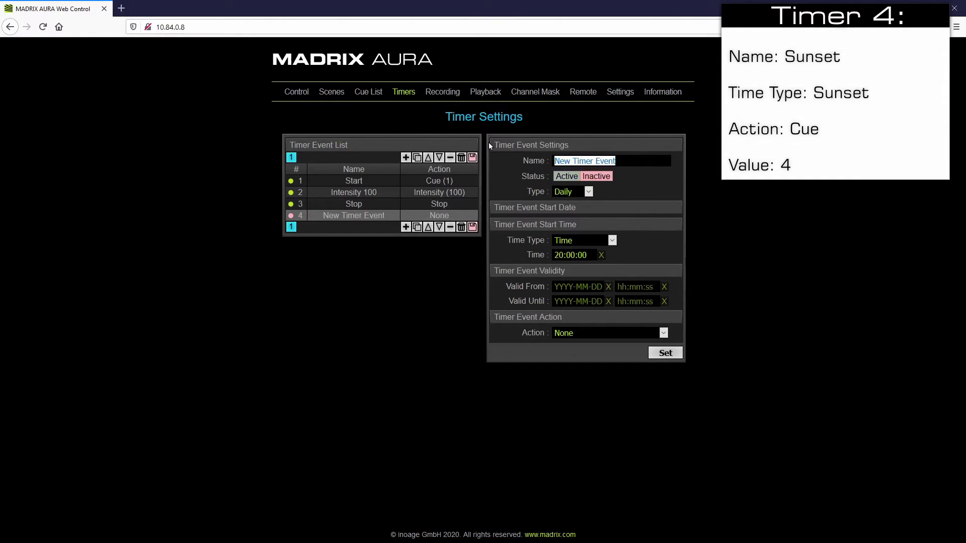
type("Sunset")
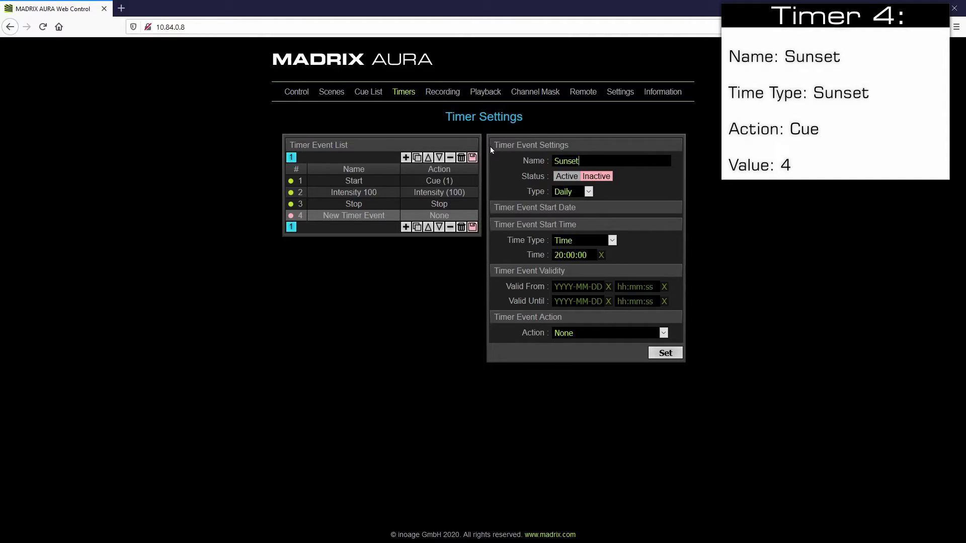
left_click(612, 241)
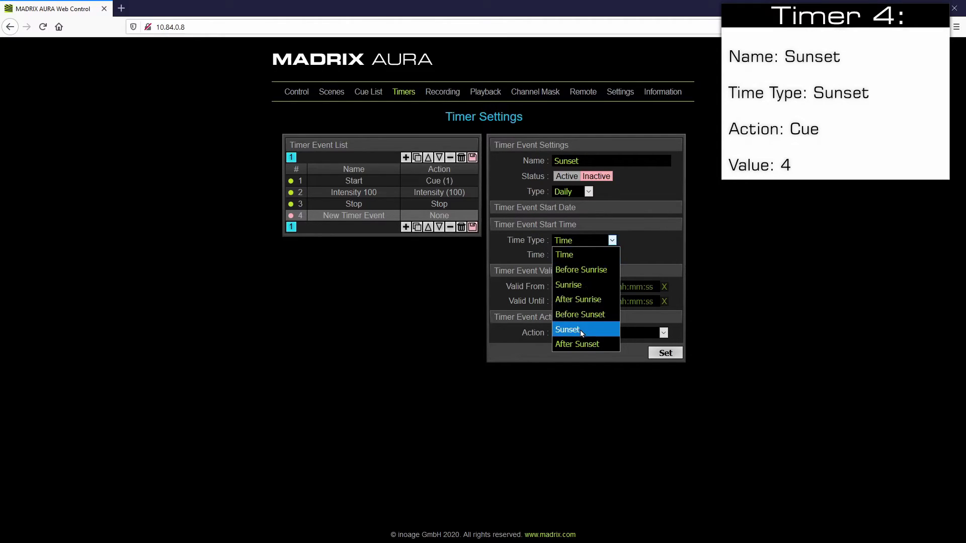
left_click(581, 330)
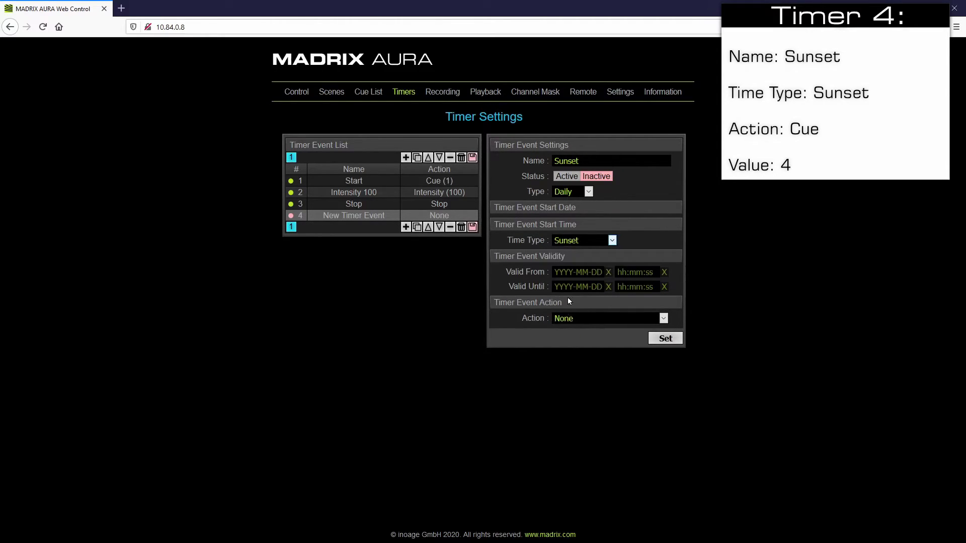
left_click(567, 176)
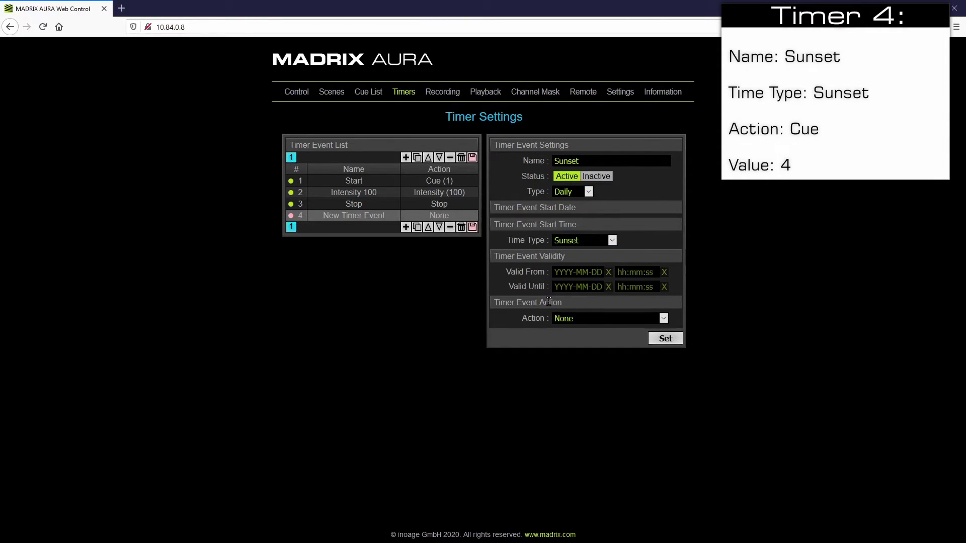
Step: Set the Sunset timer's action to Cue with value 4 and apply it
left_click(563, 318)
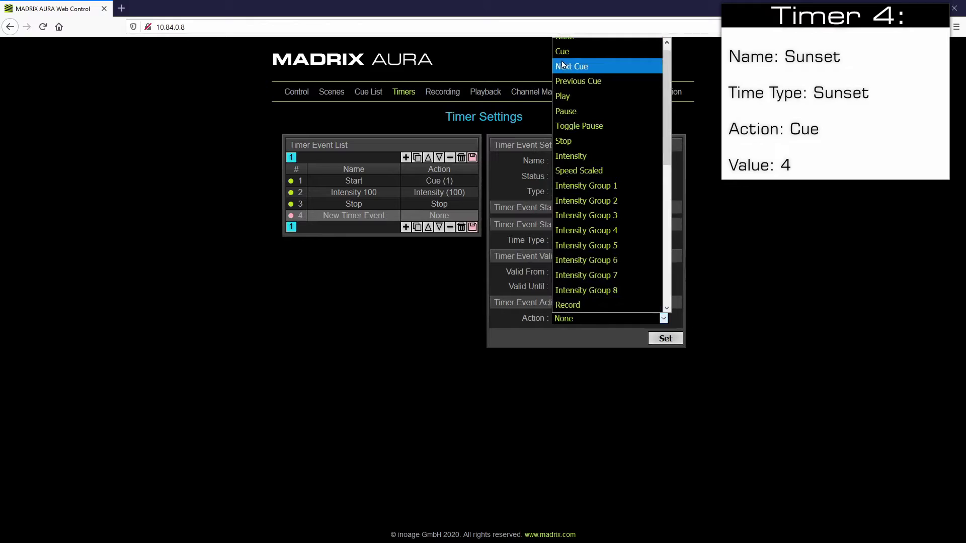
left_click(564, 52)
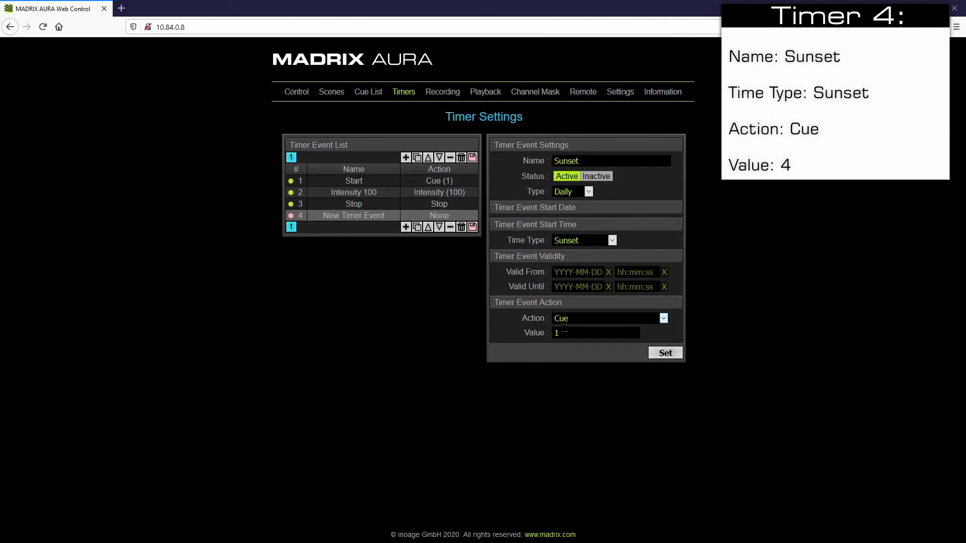
key("Tab")
type("4")
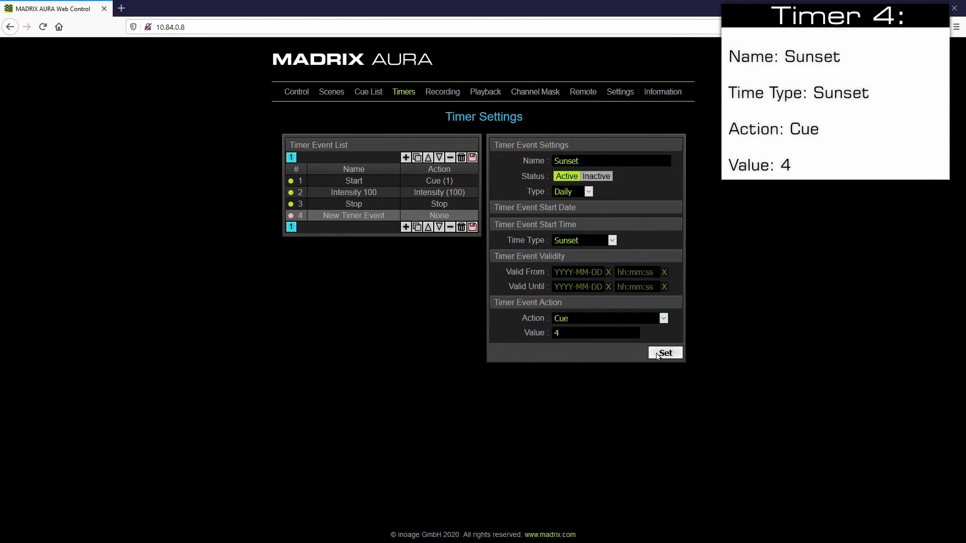
left_click(659, 355)
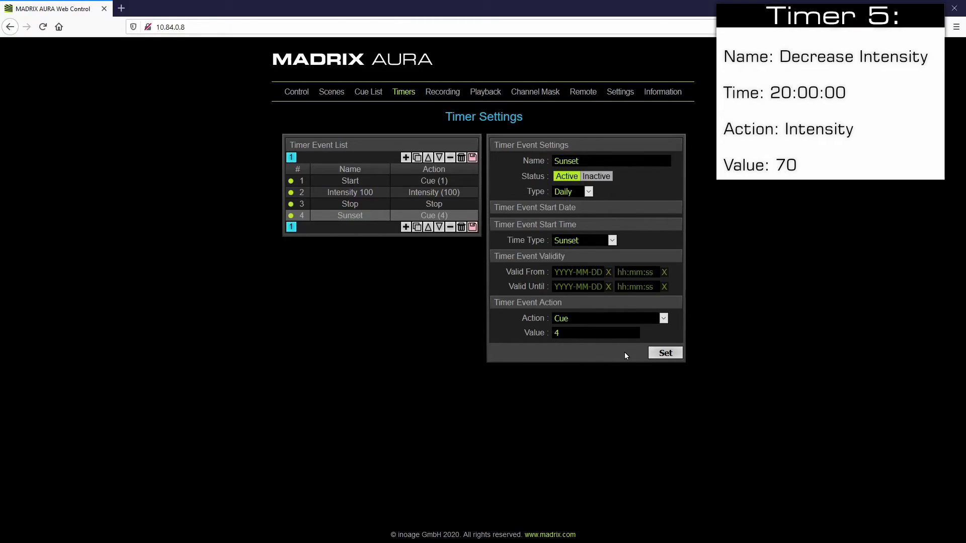
Step: Add a fifth active timer named 'Decrease Intensity'
left_click(406, 227)
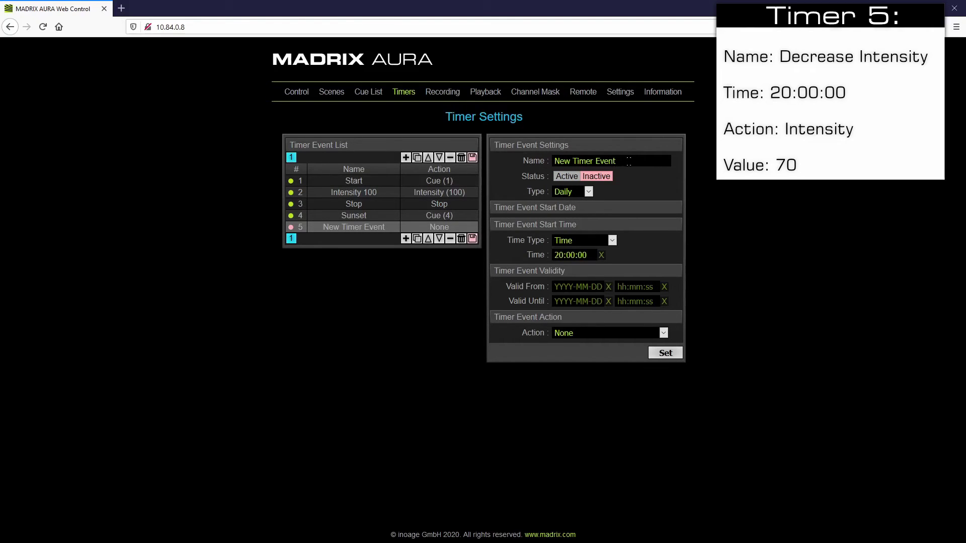
left_click_drag(628, 161, 523, 160)
type("Decrease Intensity")
left_click(561, 181)
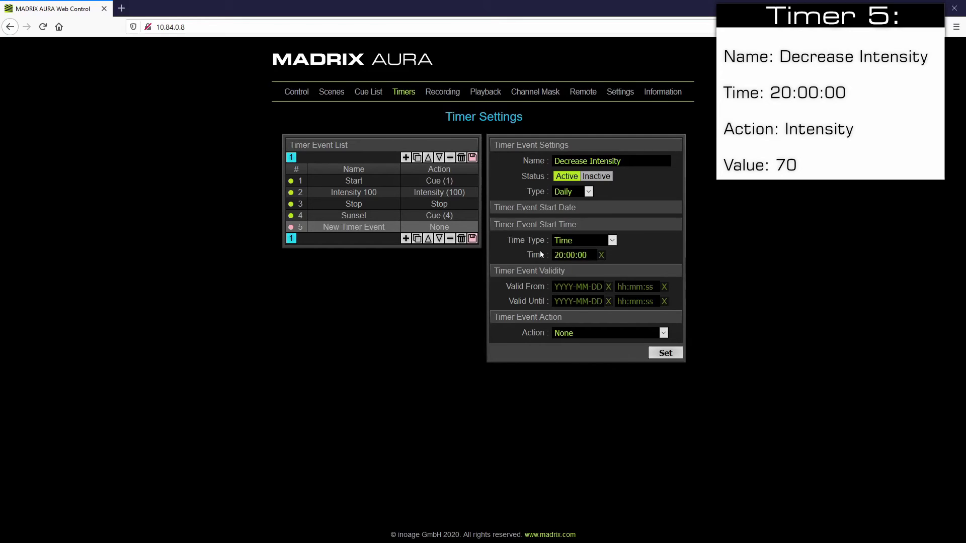
Step: Give the Decrease Intensity timer the Intensity action with value 70 and apply it
left_click(571, 333)
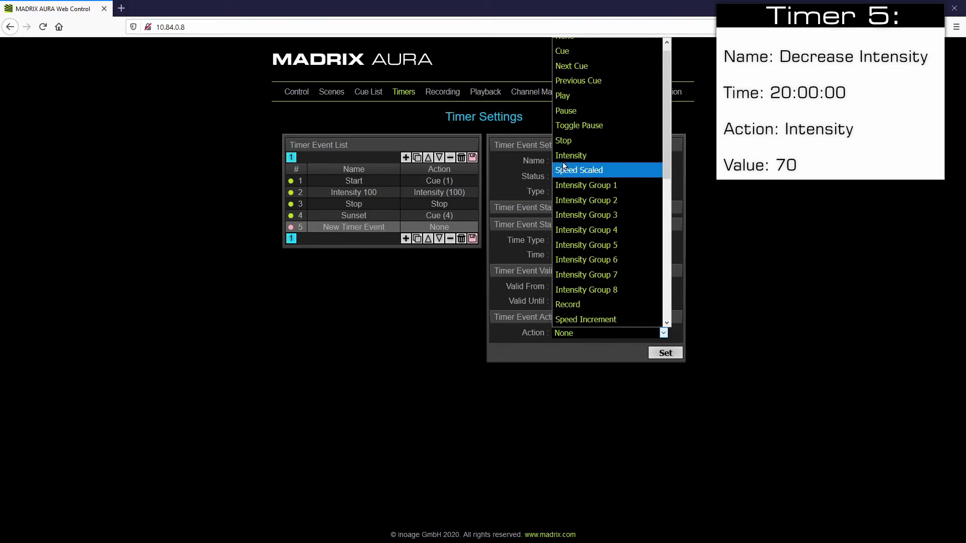
left_click(571, 157)
left_click_drag(567, 347, 511, 347)
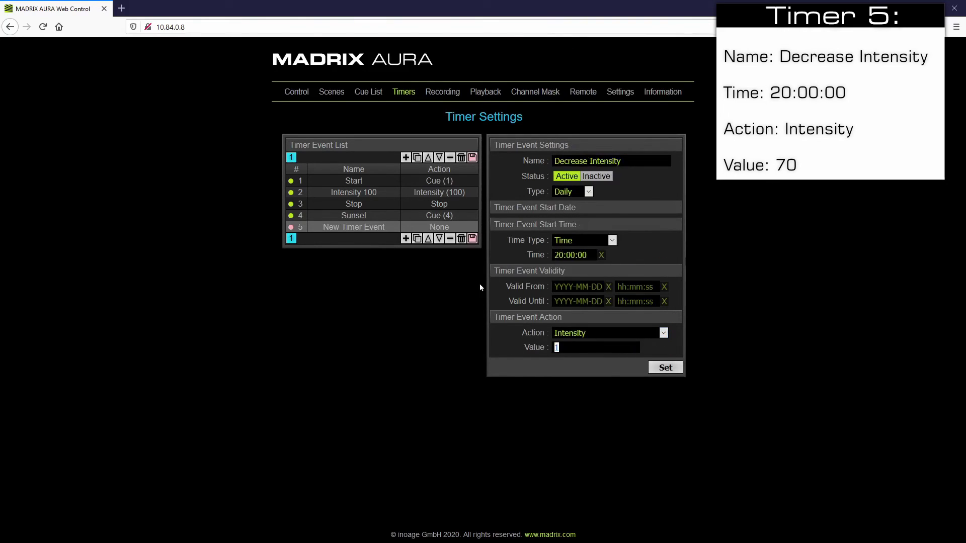
type("70")
left_click(665, 368)
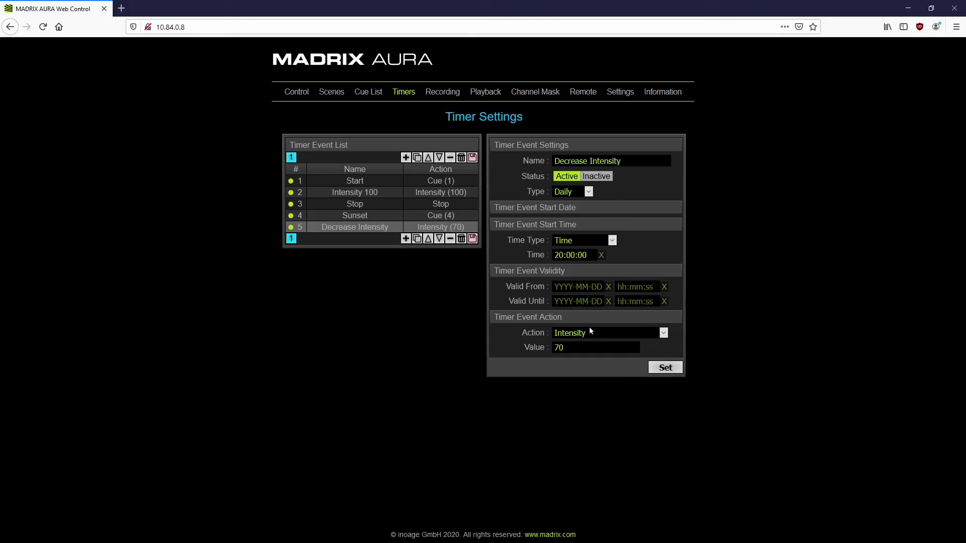
Step: Save the Timer Event List containing all five timers
left_click(472, 240)
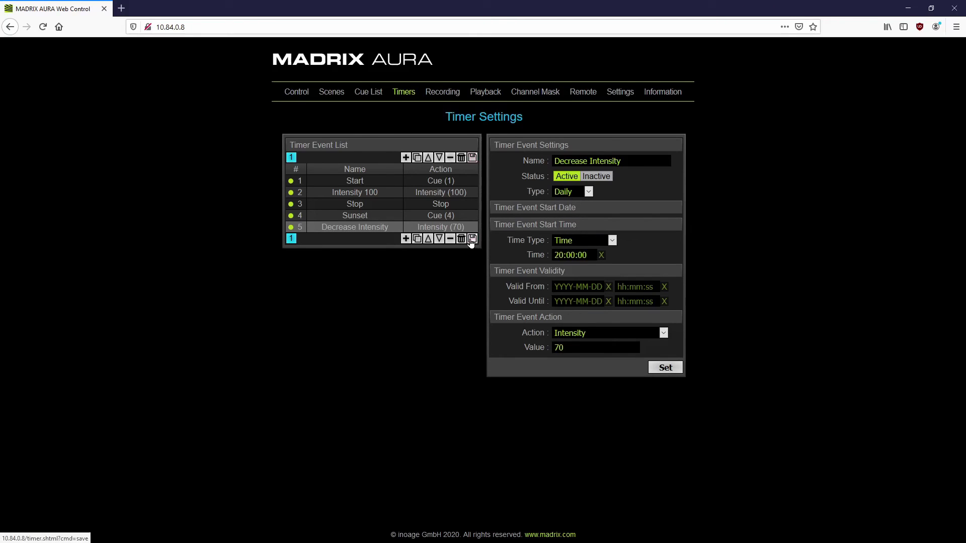